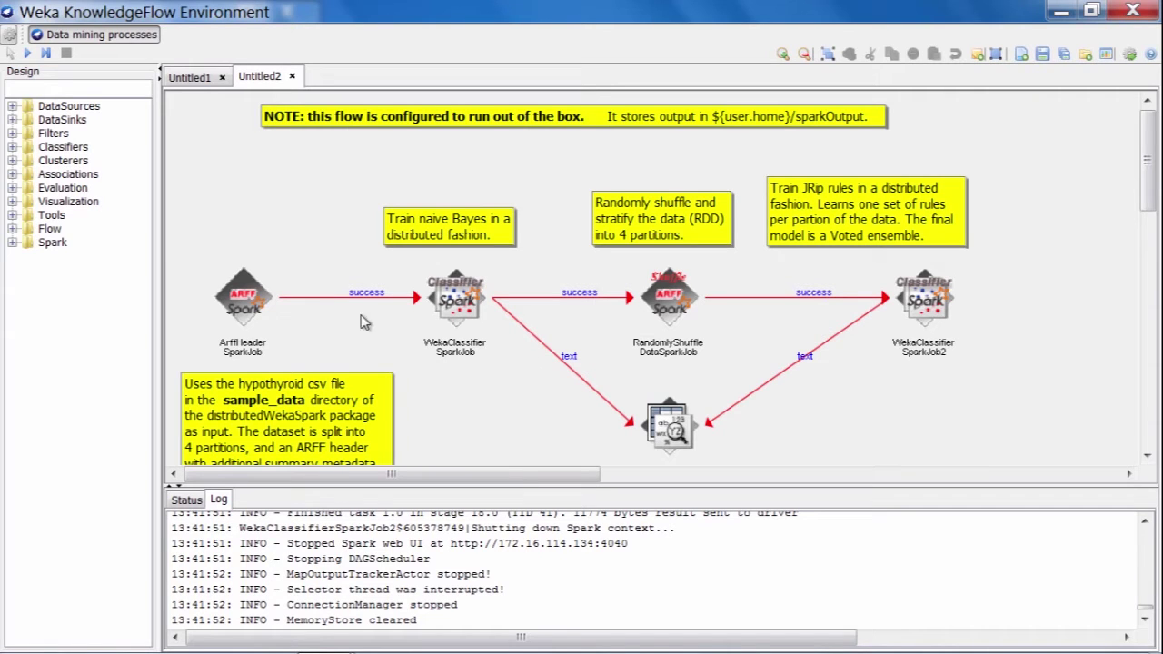
Review the Spark configuration of the ArffHeaderSparkJob component and close its settings without making changes.
double_click(250, 309)
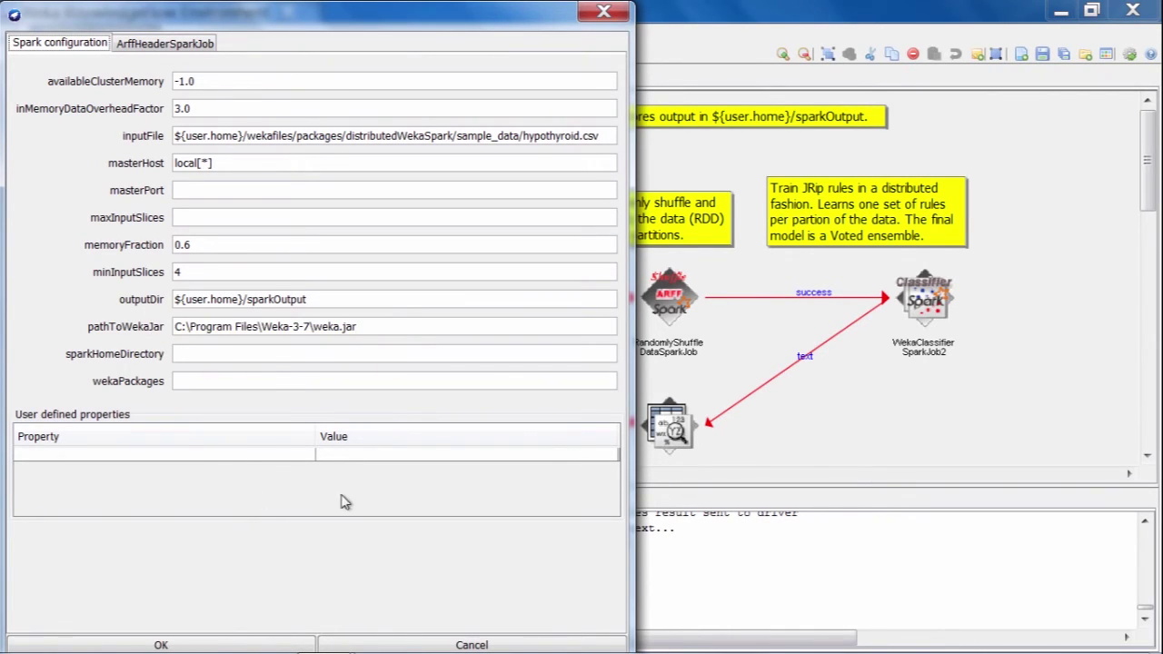
left_click(605, 12)
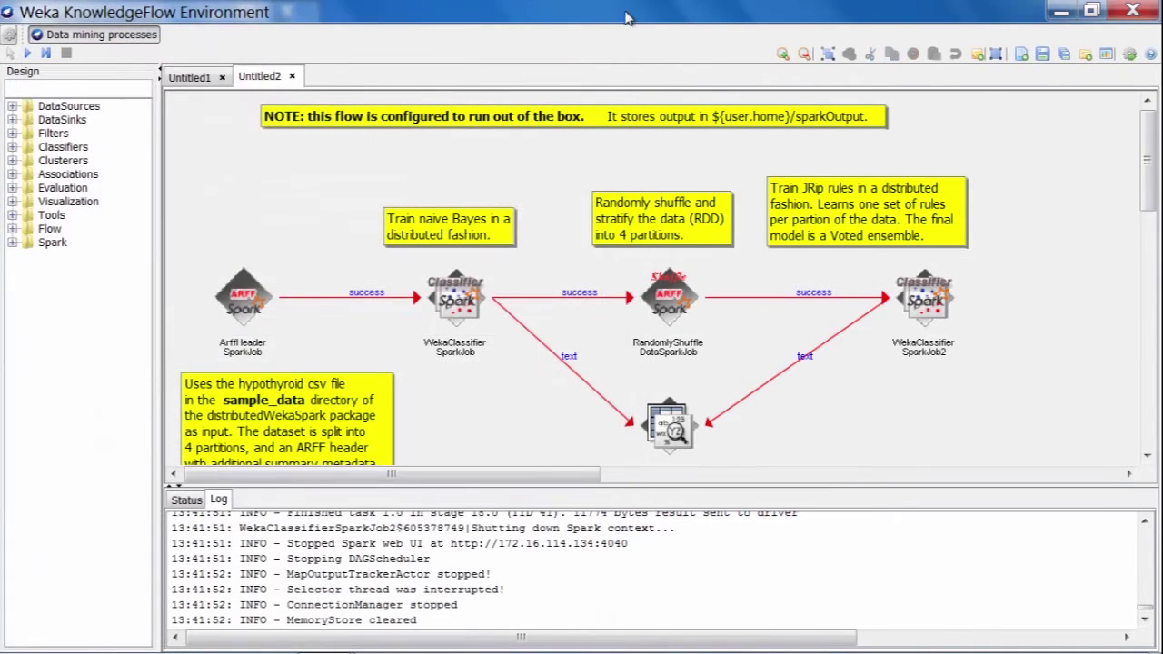
Minimize the flow window, switch to Windows Explorer and open the sparkOutput folder inside the user's home folder on Local Disk (C:).
left_click(1061, 11)
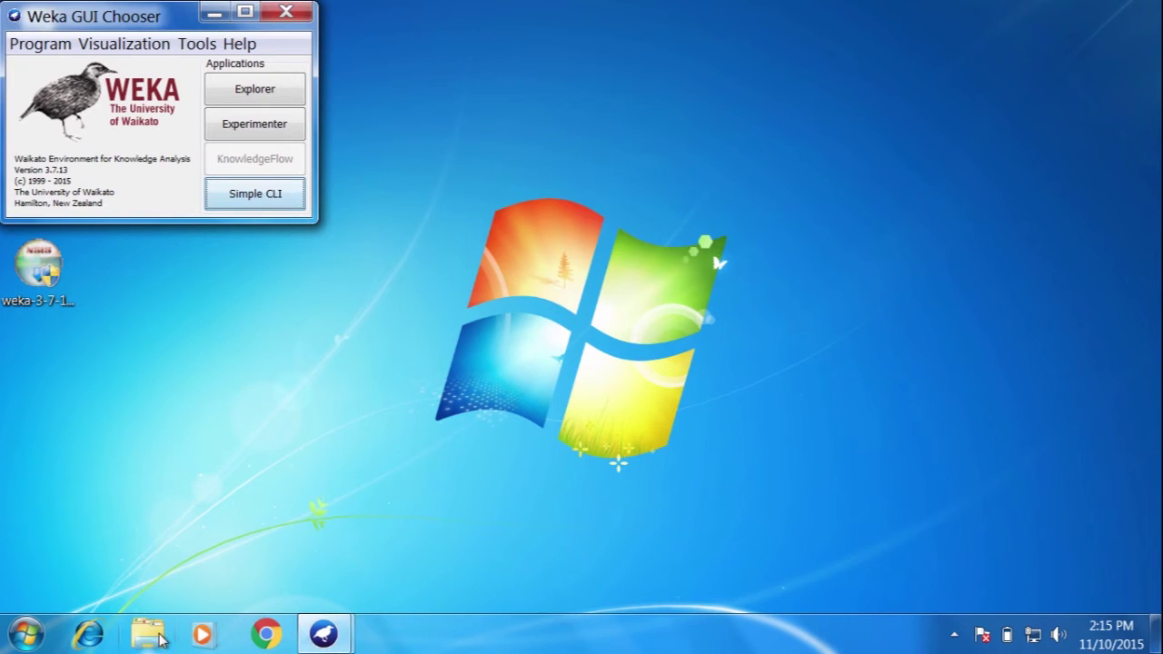
left_click(154, 640)
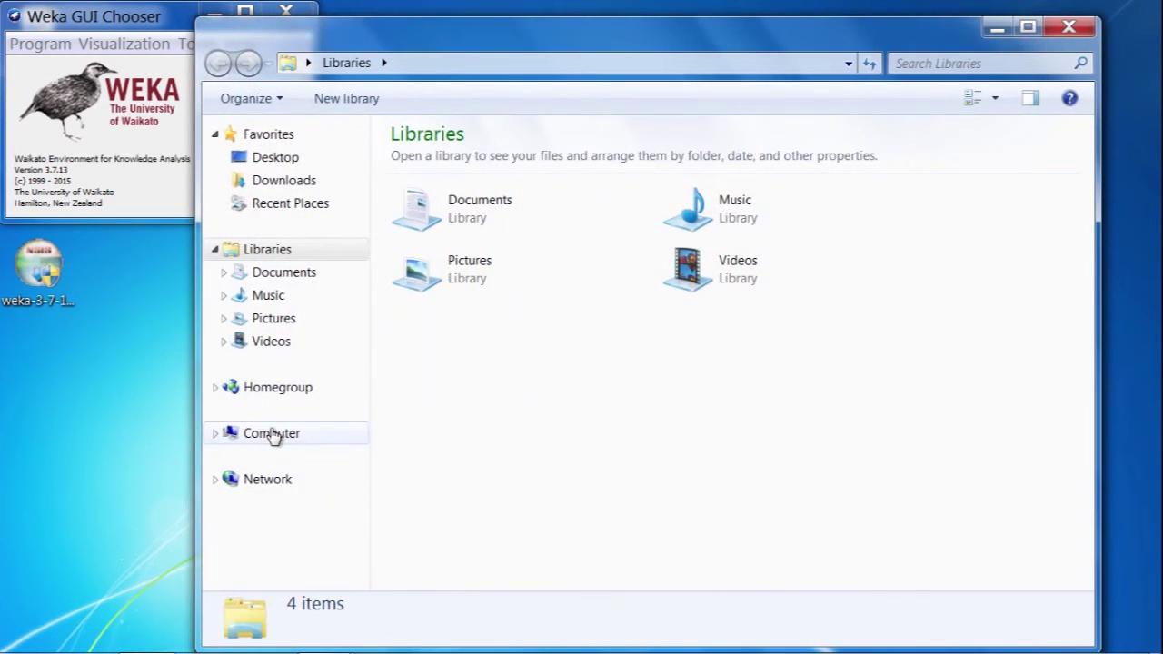
left_click(272, 433)
double_click(527, 190)
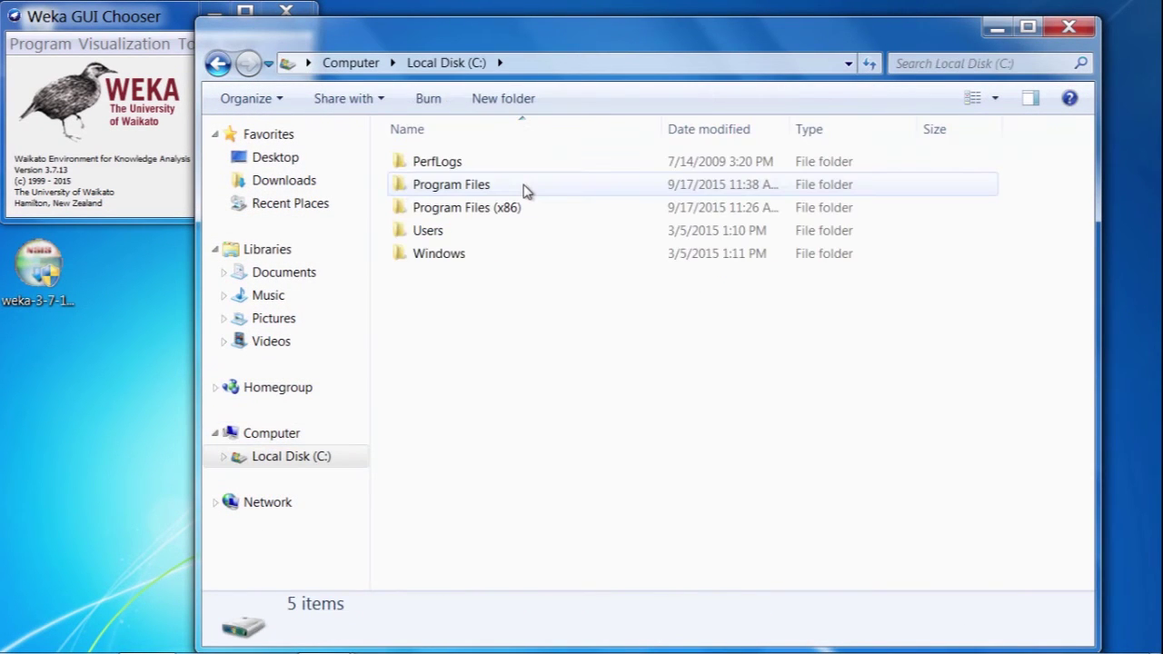
double_click(435, 231)
left_click(439, 161)
double_click(439, 162)
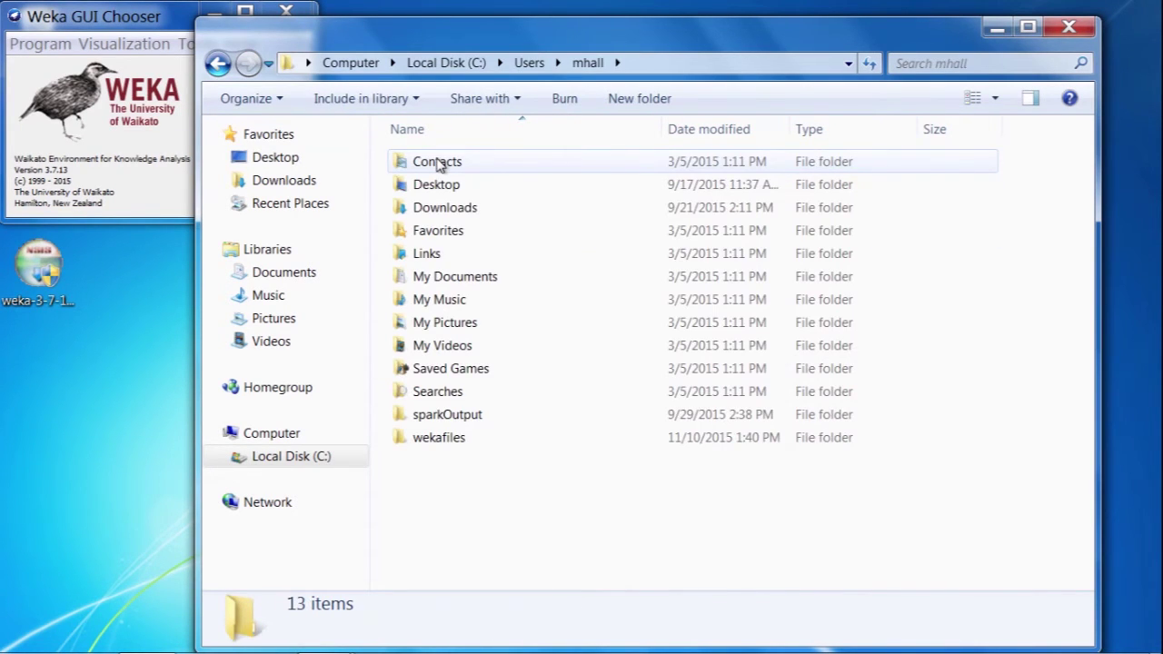
left_click(445, 416)
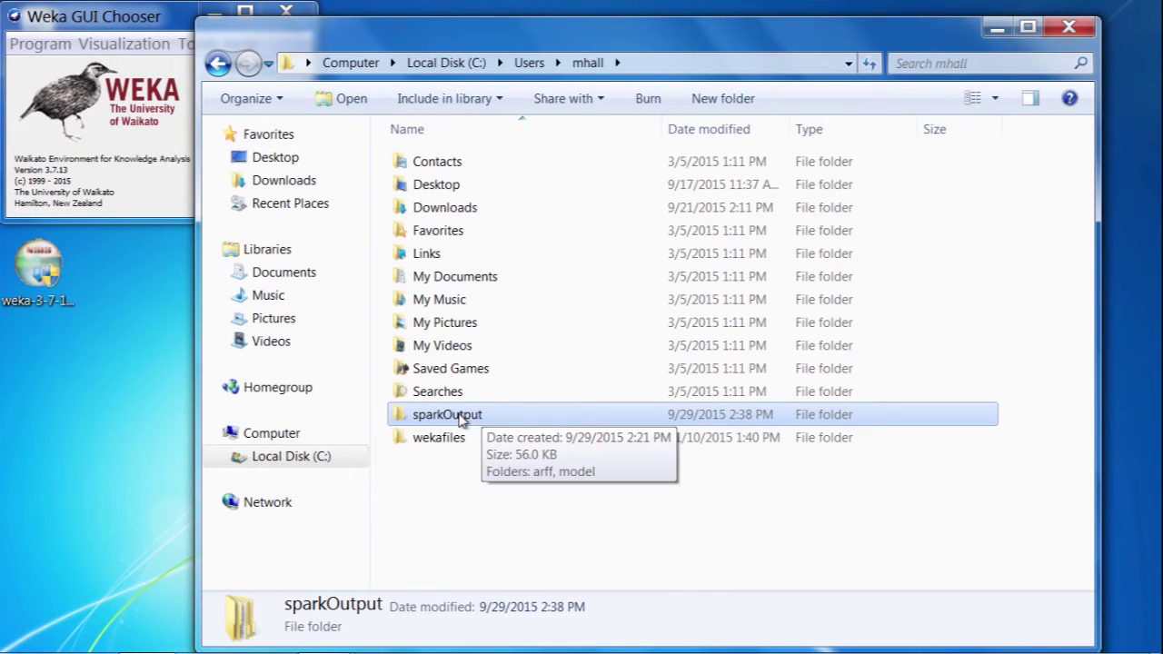
double_click(461, 416)
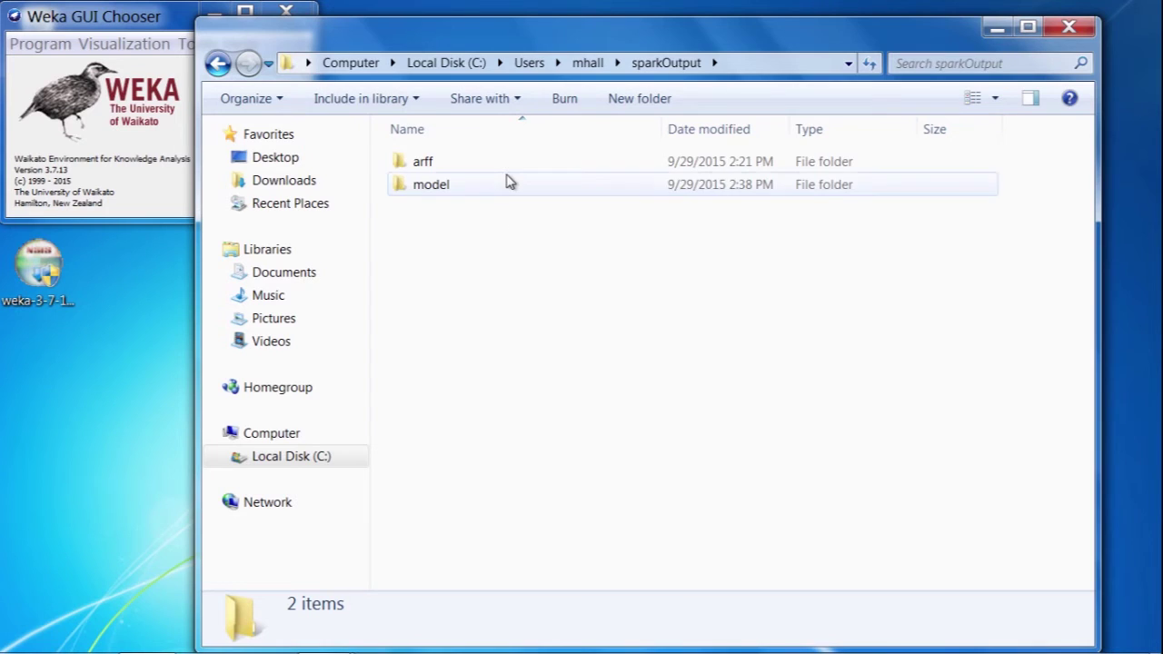
Inspect the arff and model subfolders of sparkOutput, including naiveBayes.model and votedJRIP.model, and close the file window.
double_click(423, 161)
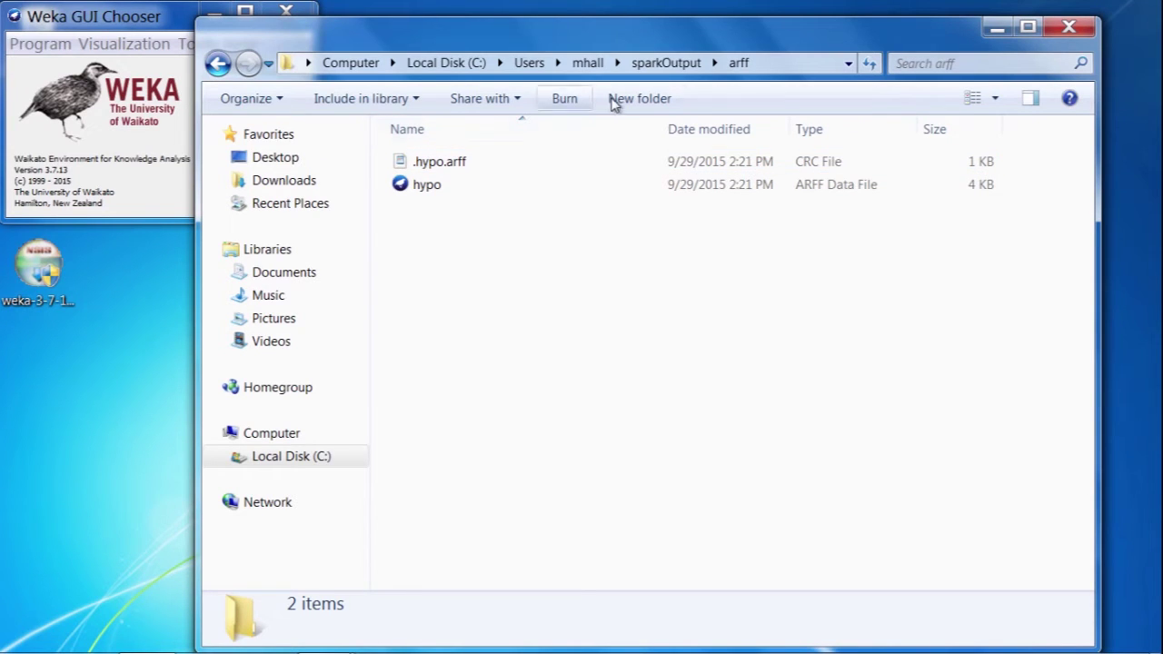
left_click(656, 64)
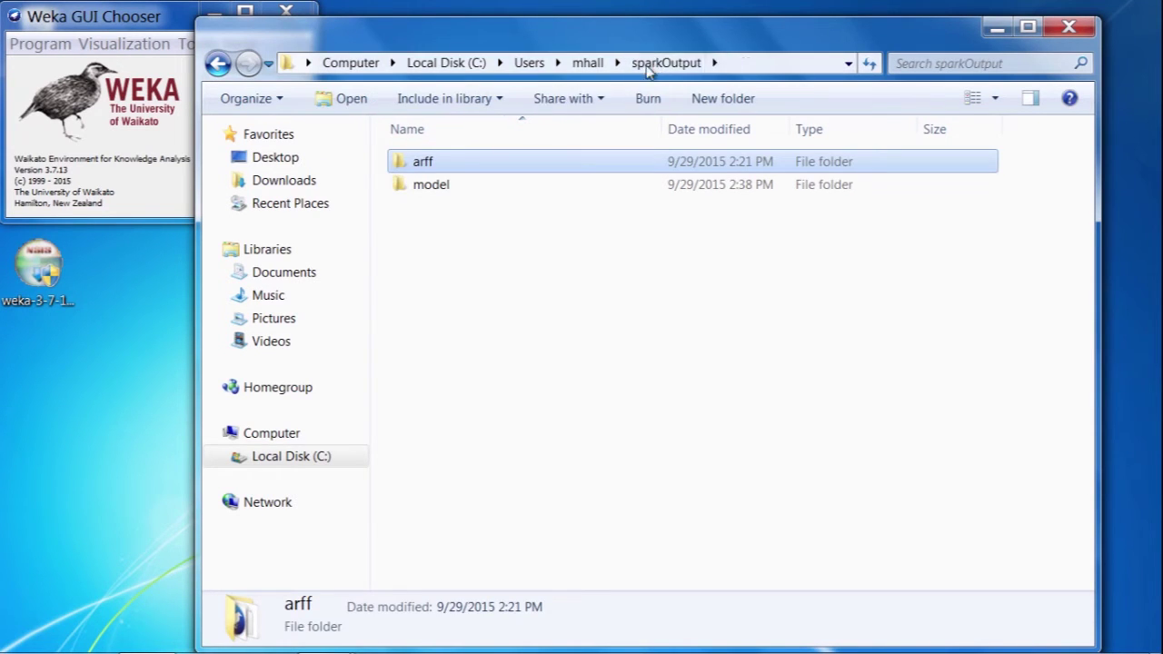
double_click(444, 185)
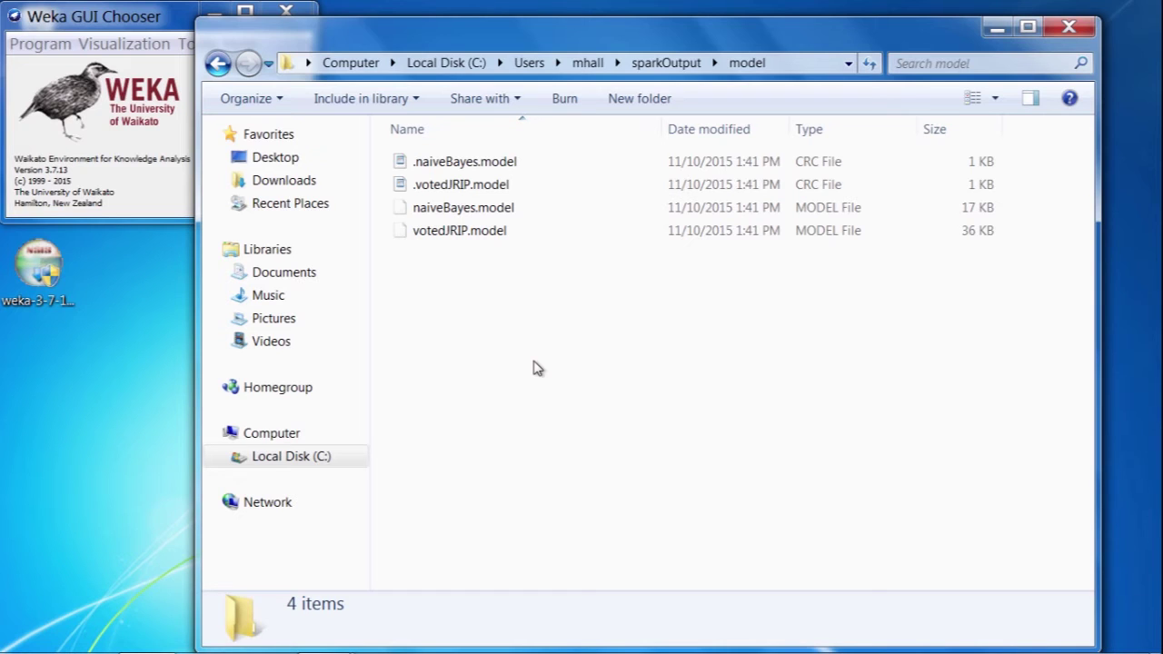
left_click(498, 212)
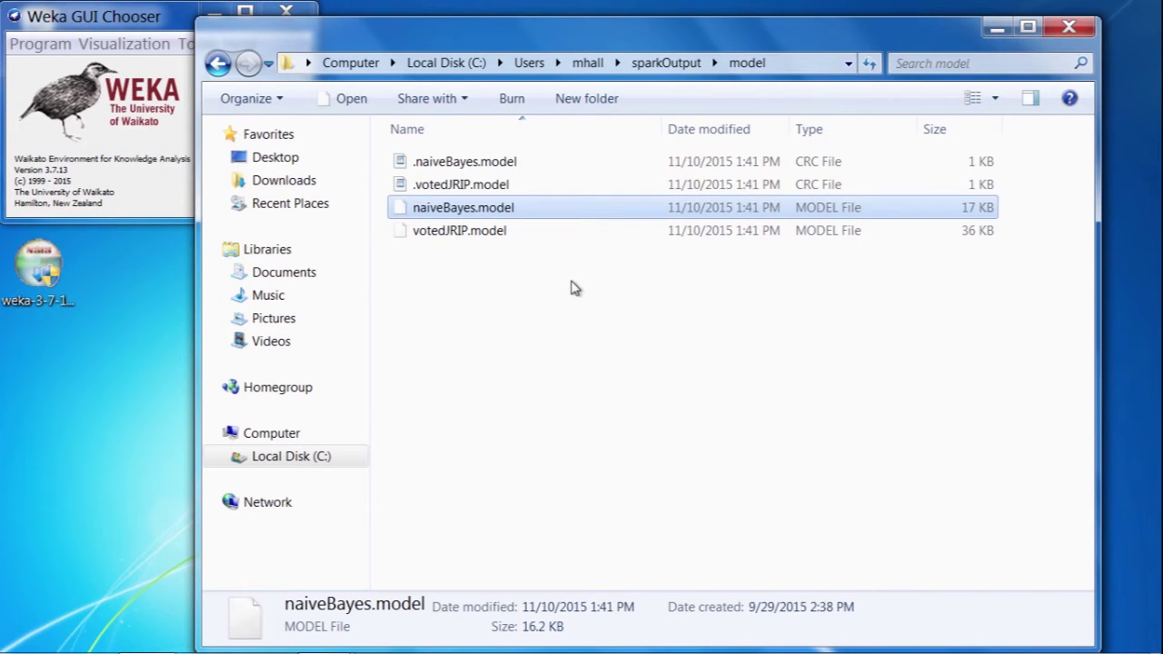
left_click(482, 238)
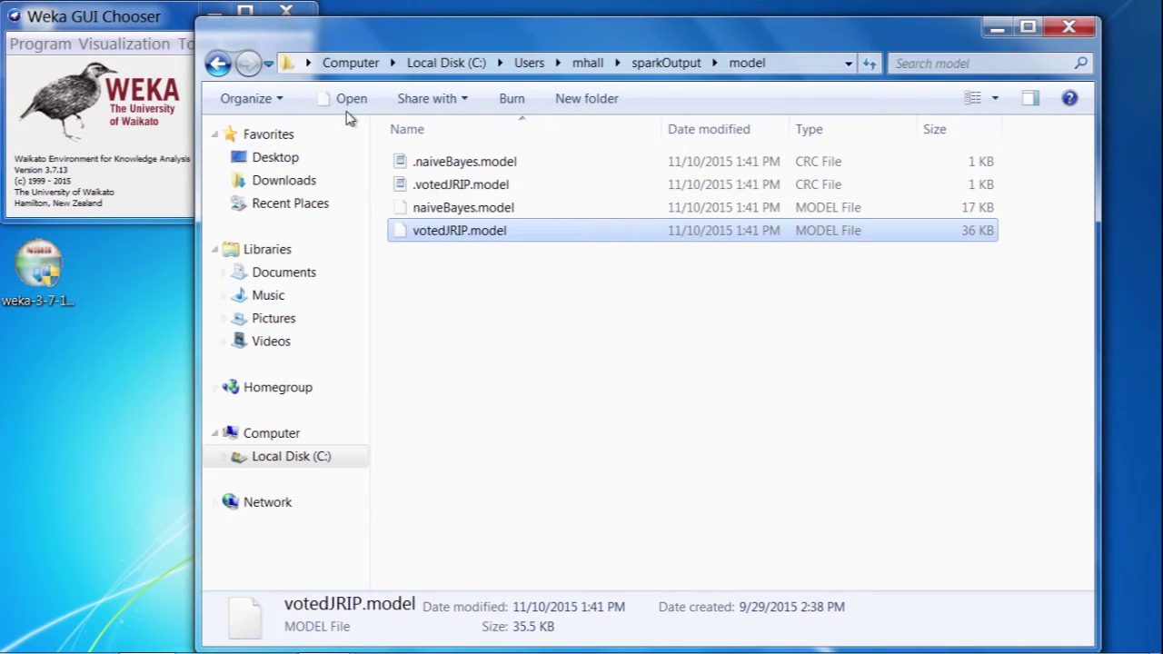
left_click(1072, 30)
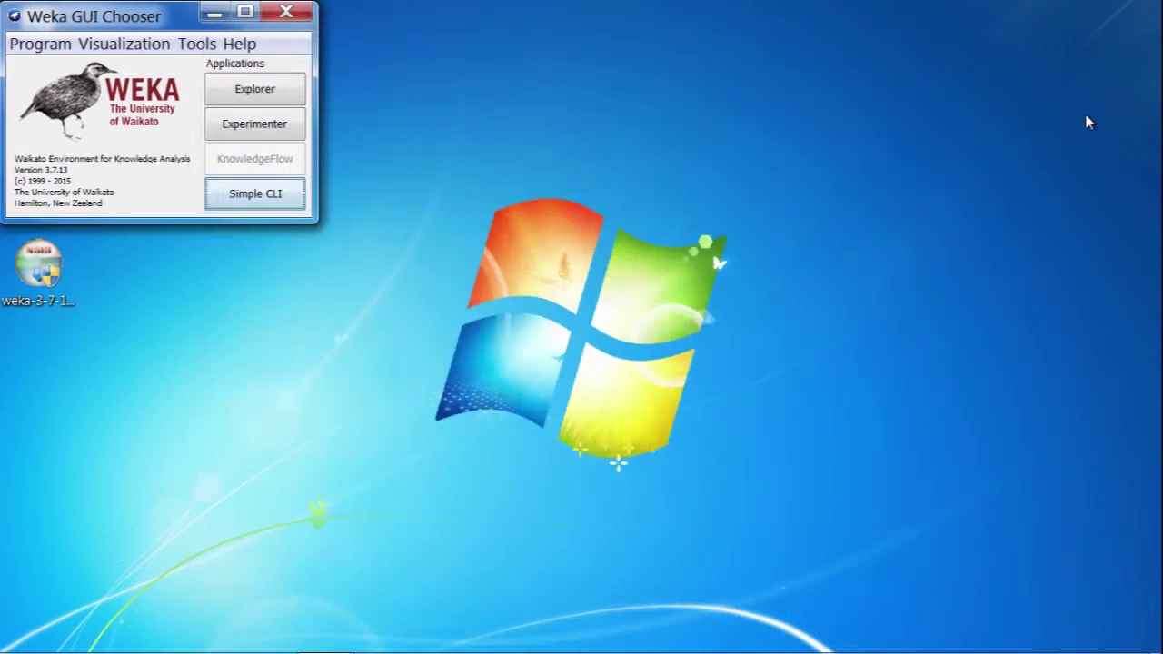
Return to Weka KnowledgeFlow and load the template flow "Spark: cross-validate two classifiers".
key("alt+Tab")
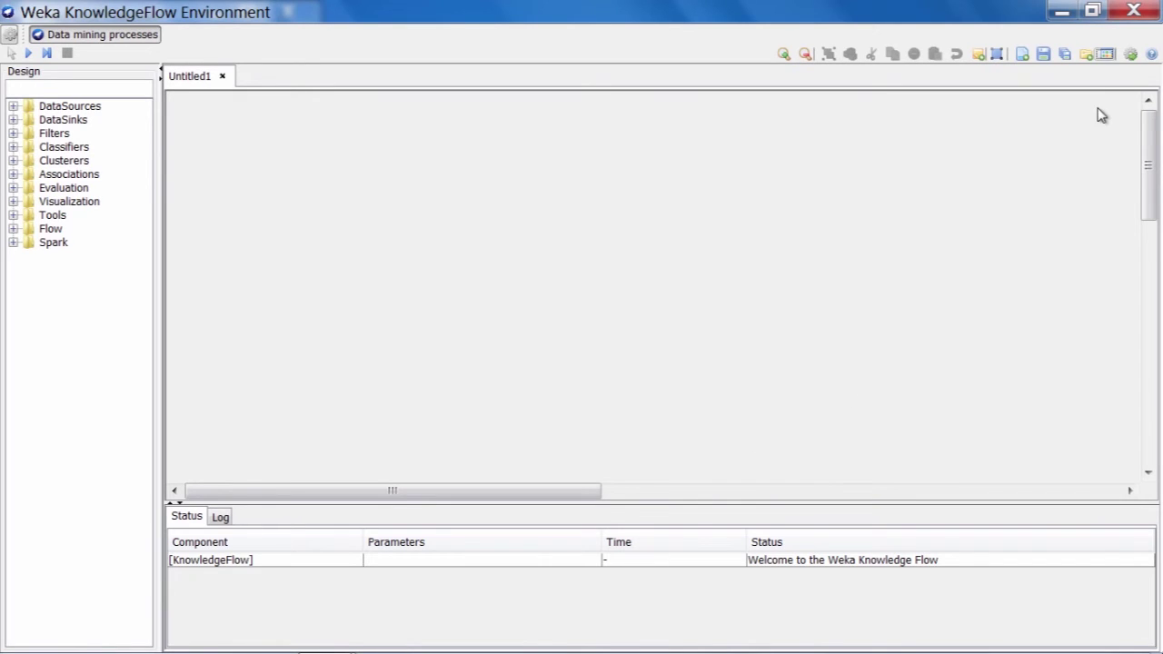
left_click(1106, 54)
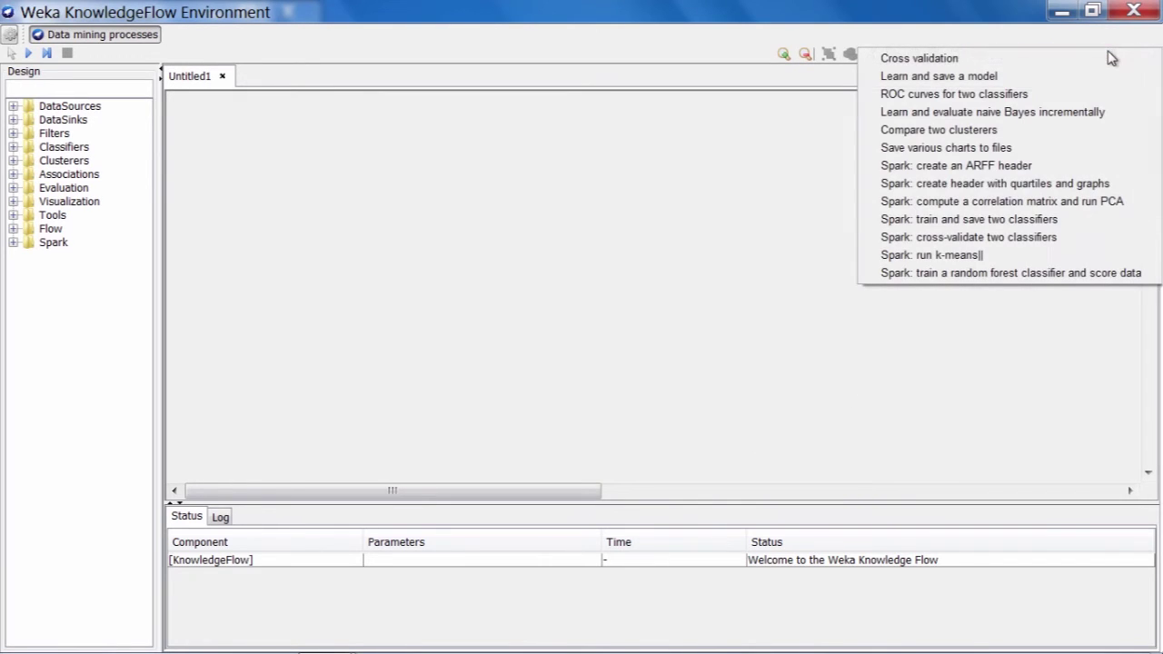
left_click(1086, 239)
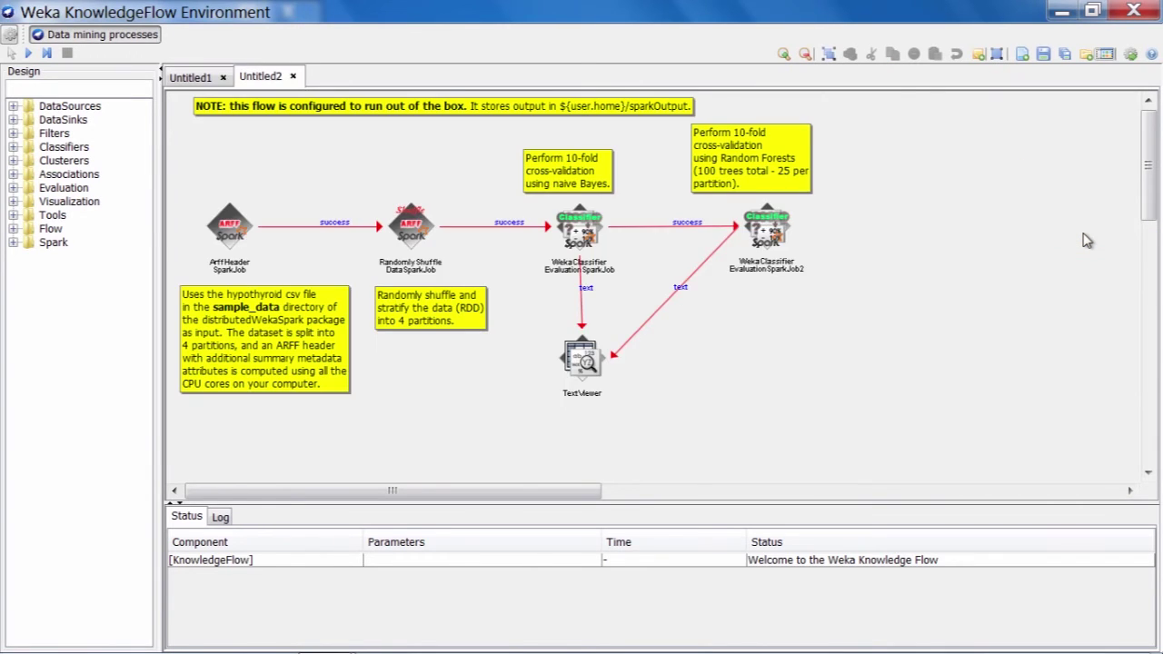
Run the cross-validation flow and show its execution log.
left_click(787, 58)
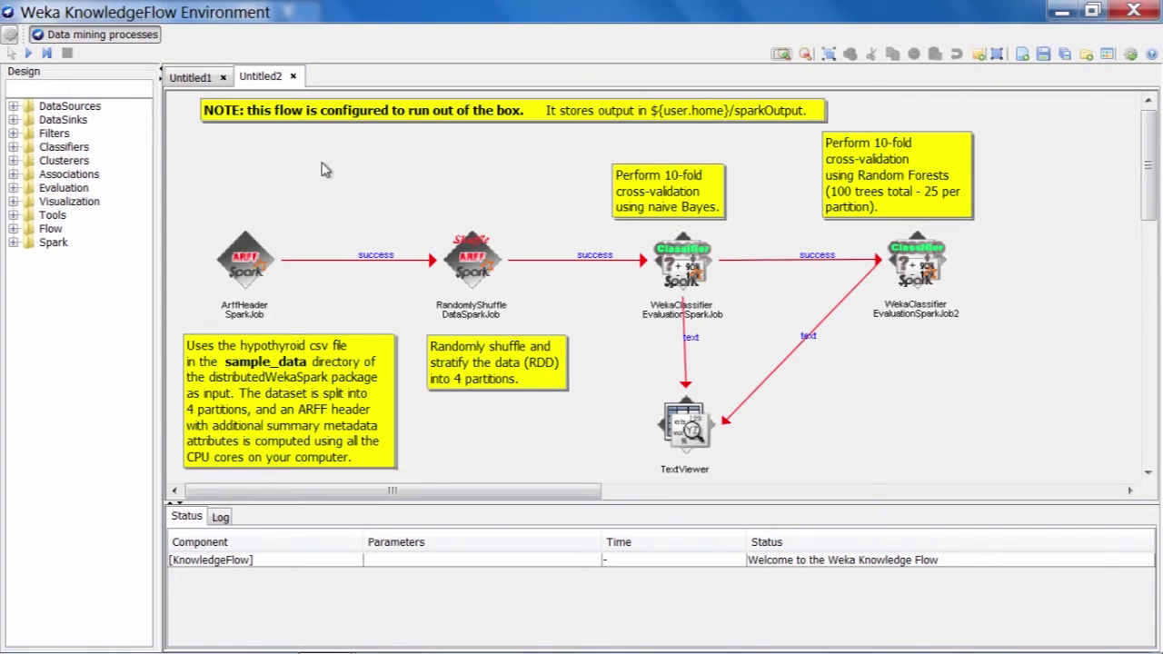
left_click(28, 54)
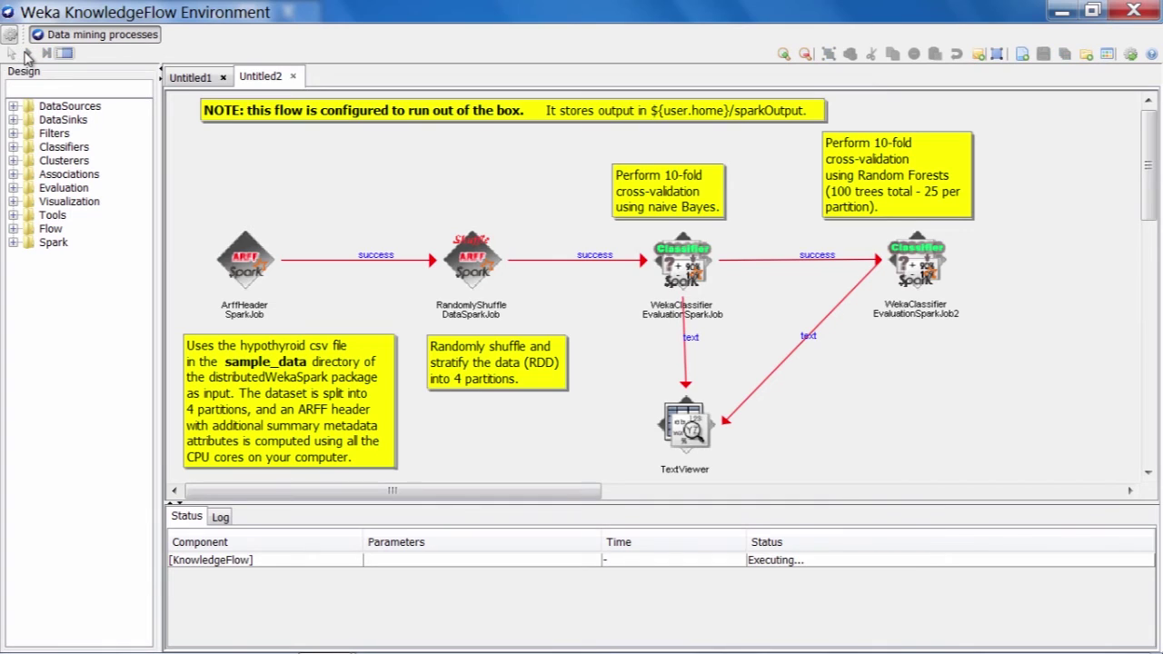
left_click(222, 517)
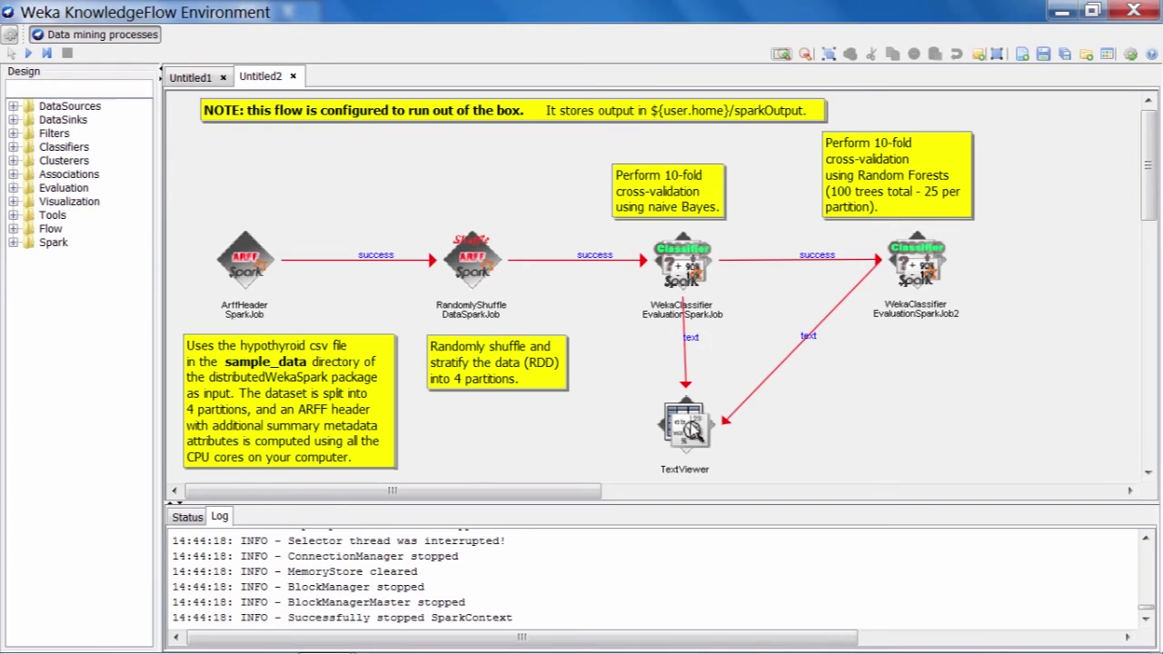
Show the TextViewer results in a maximized window with a wider result list, and compare the naive Bayes and random forest evaluations.
right_click(688, 422)
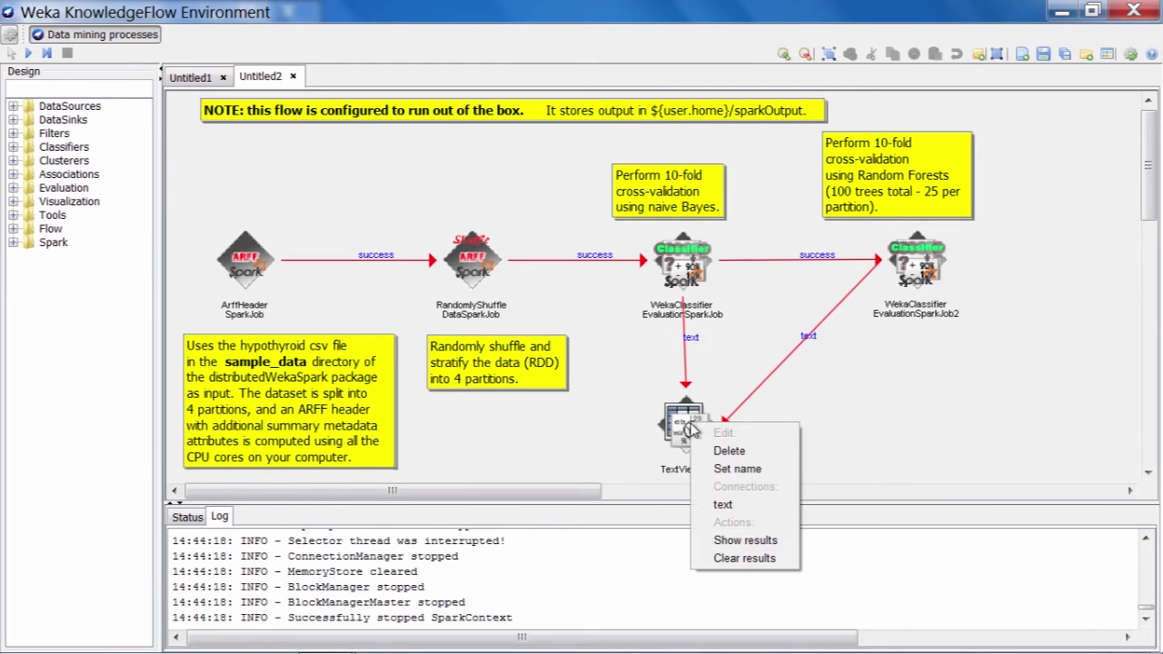
left_click(725, 542)
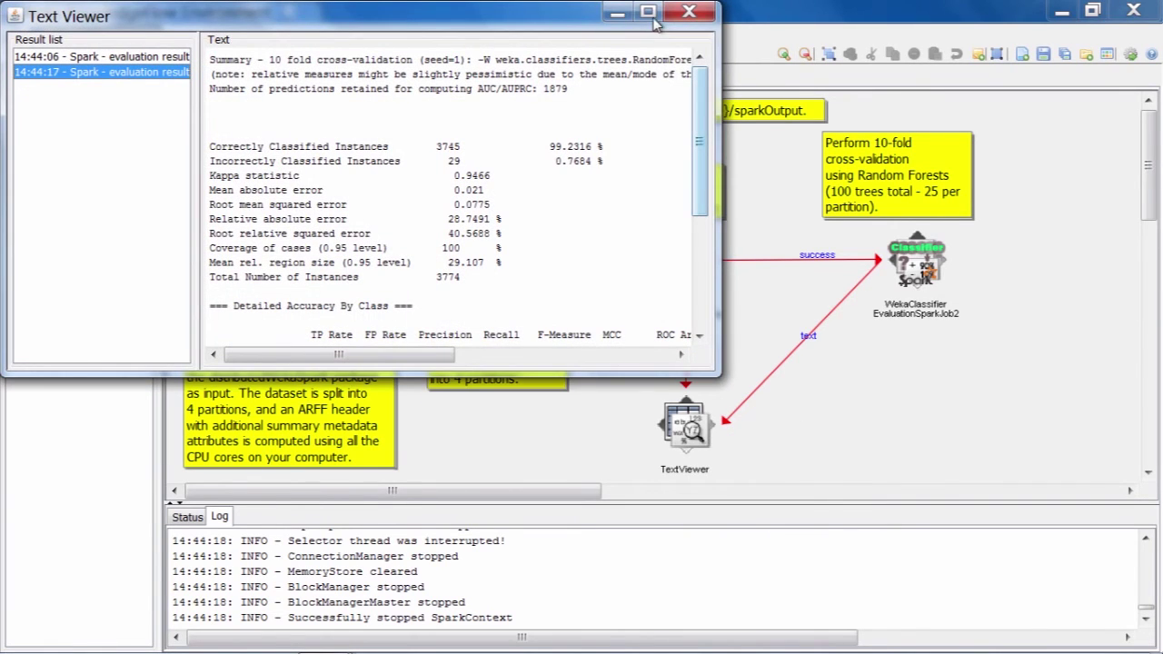
left_click(648, 12)
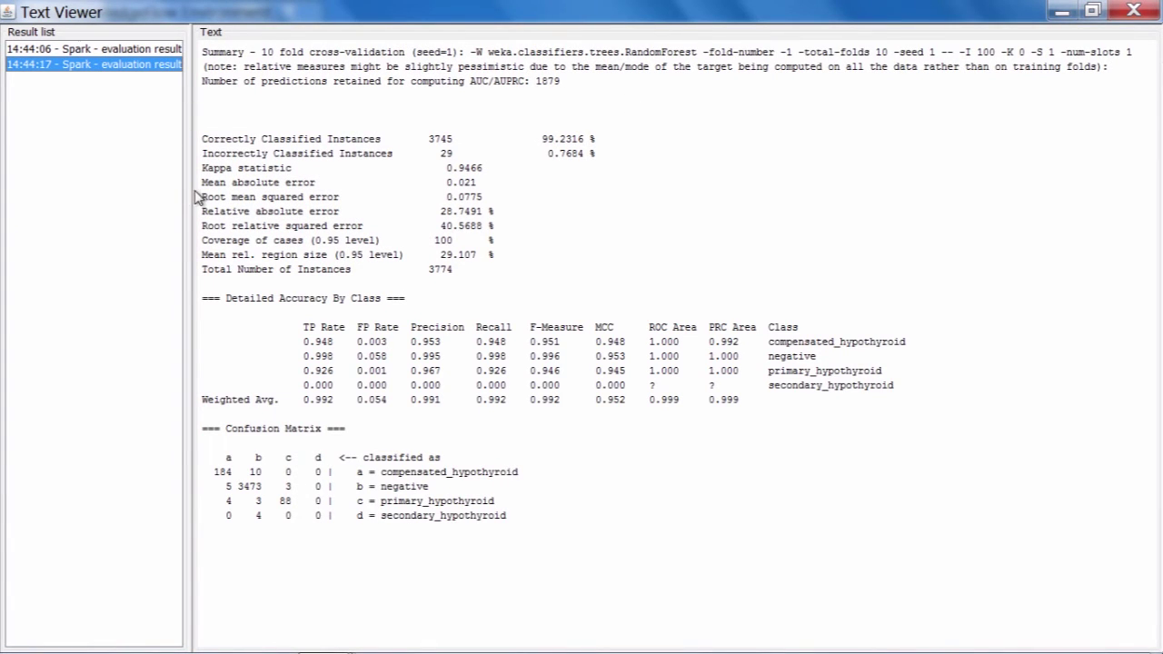
left_click_drag(187, 189, 367, 200)
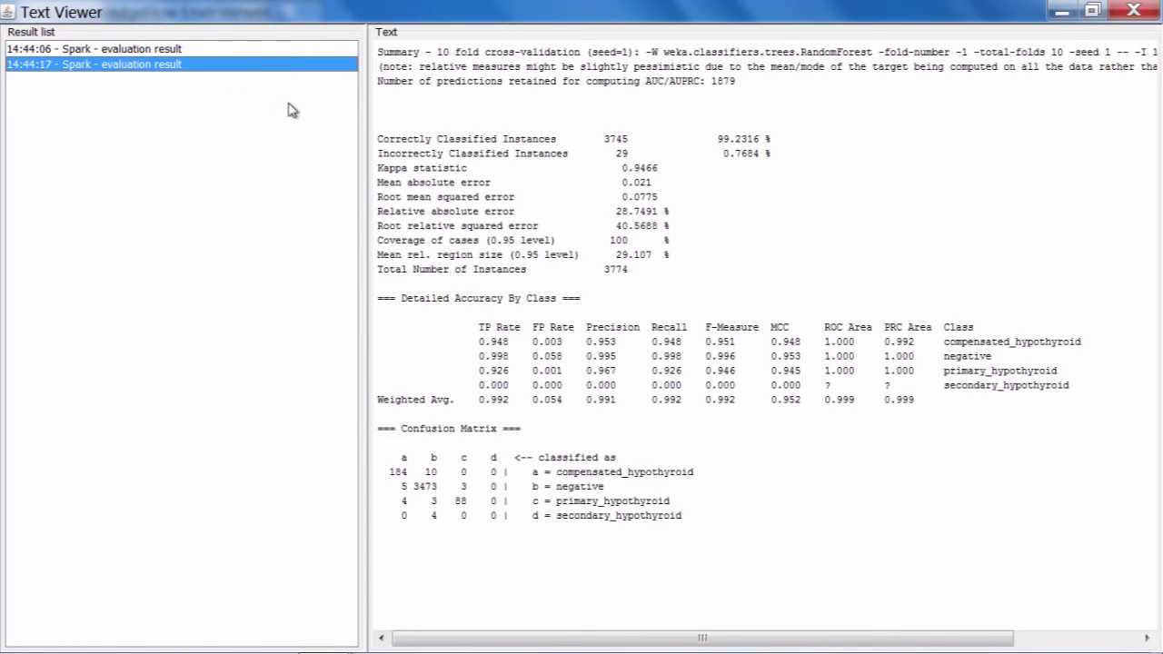
left_click(174, 50)
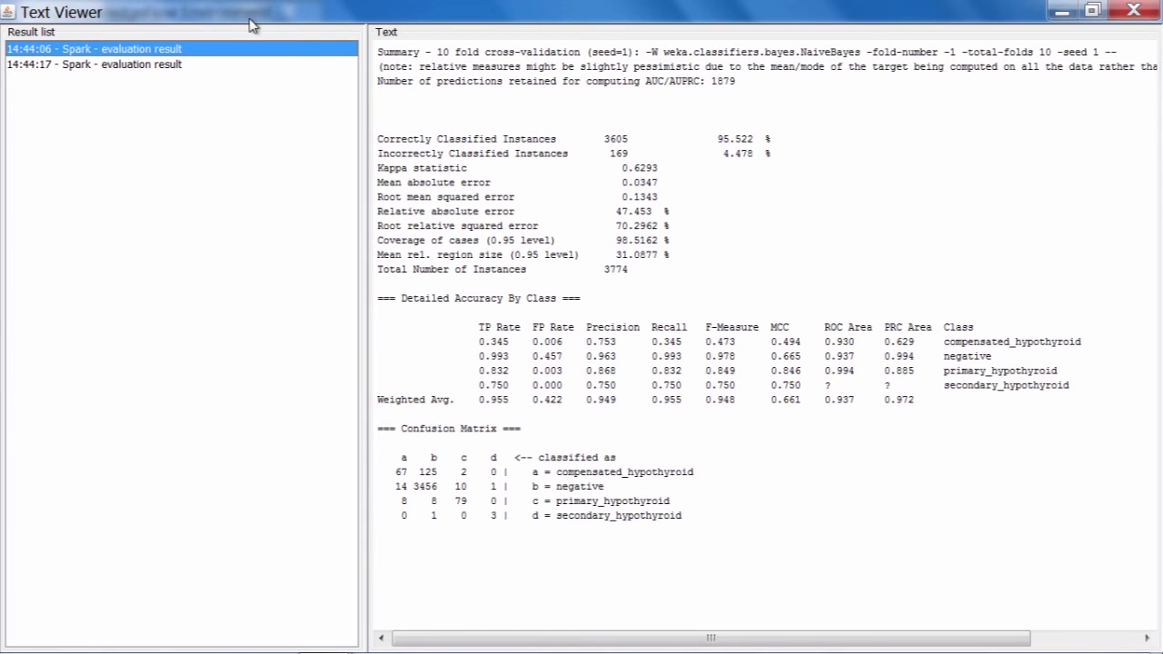
left_click(161, 66)
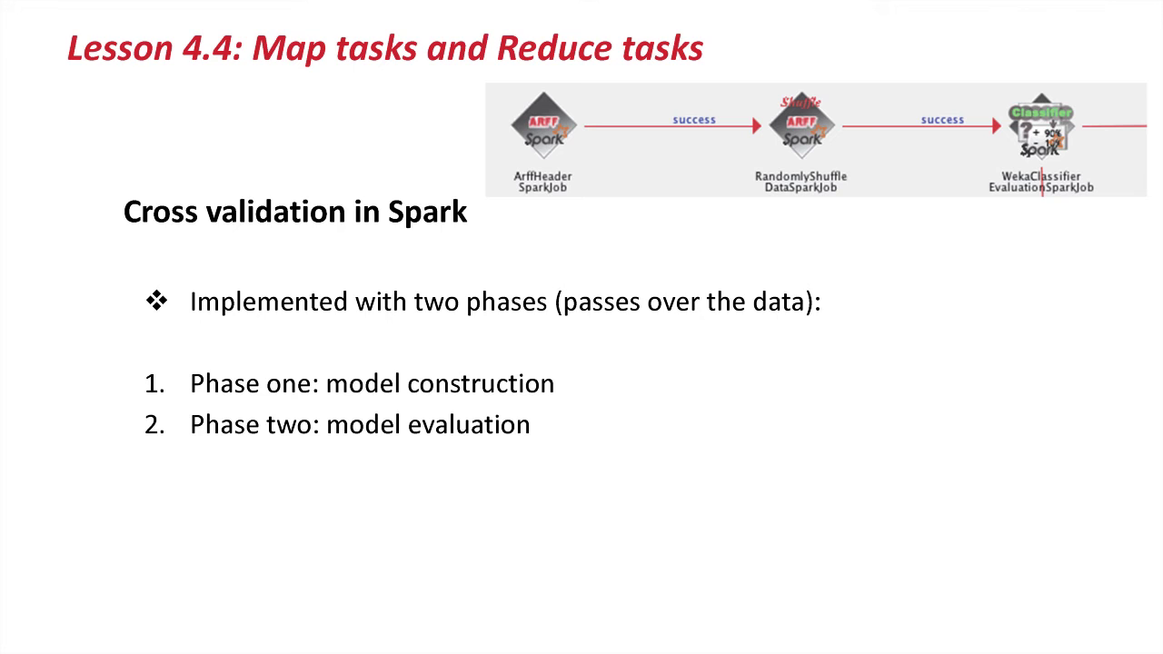
key("Right")
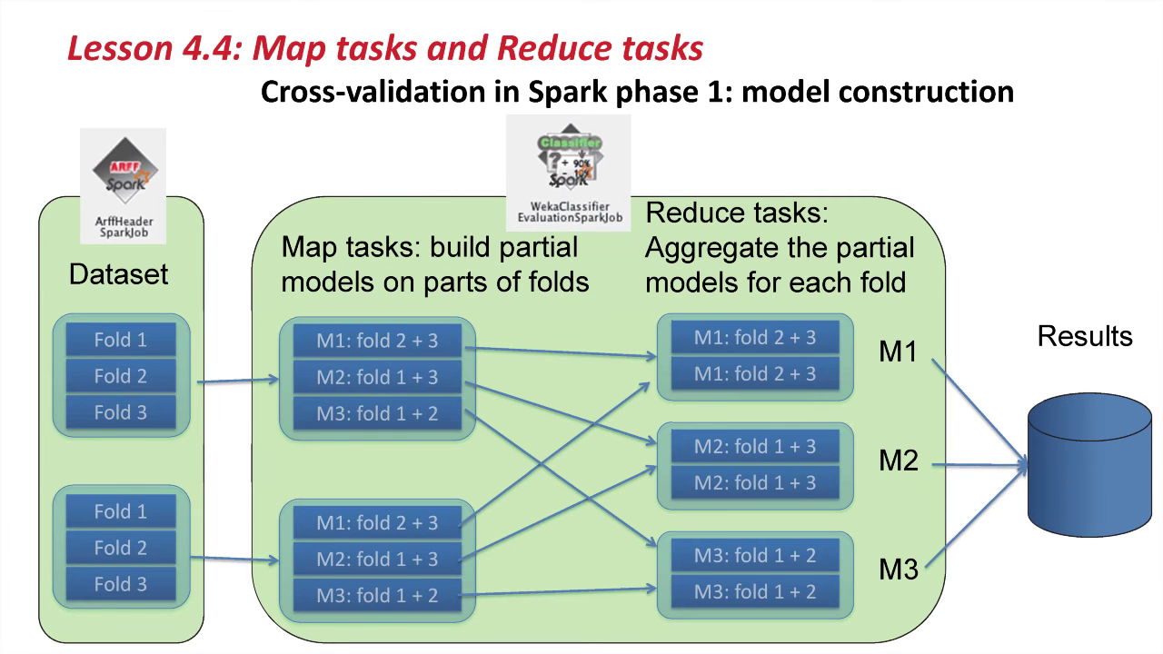